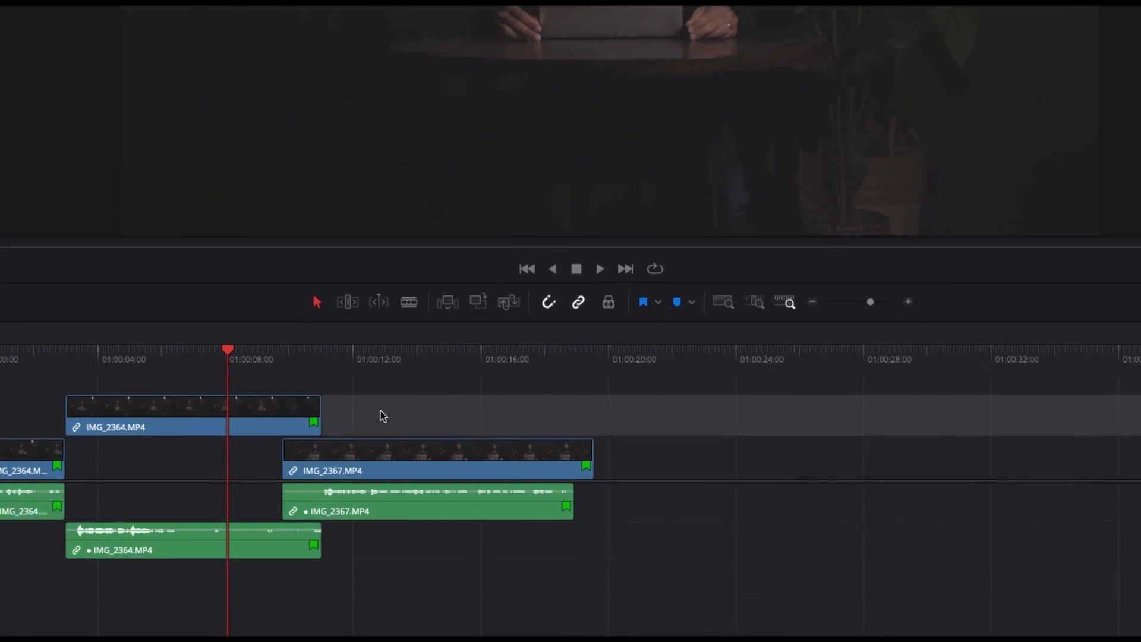
Select the IMG_2364.MP4 video and audio clips on the Edit timeline.
left_click(252, 443)
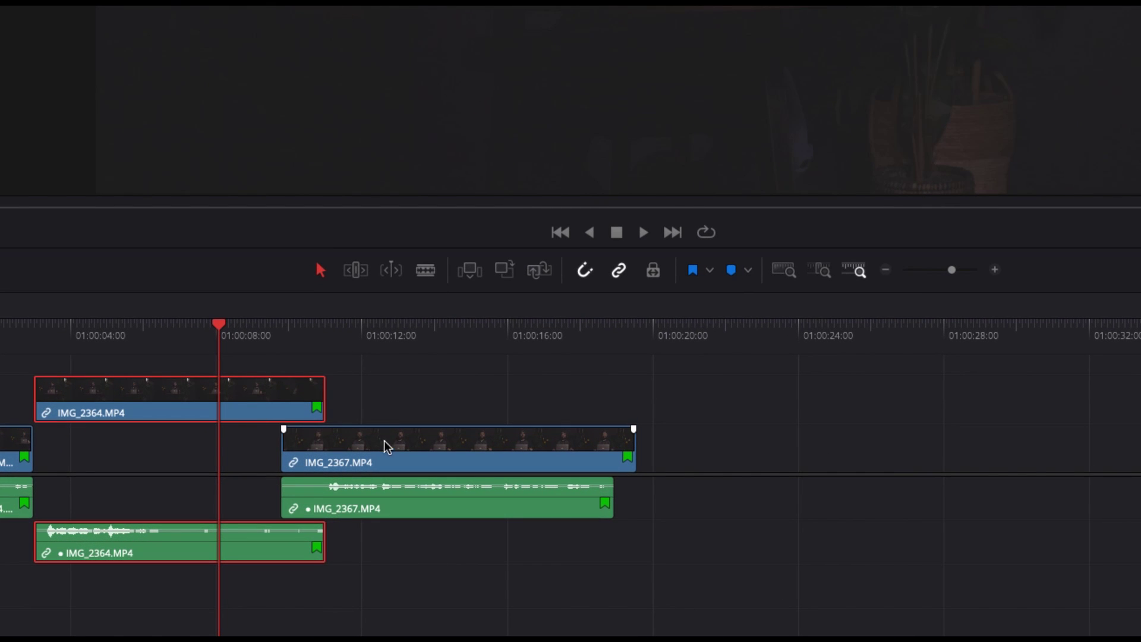
left_click(385, 445)
left_click(230, 402)
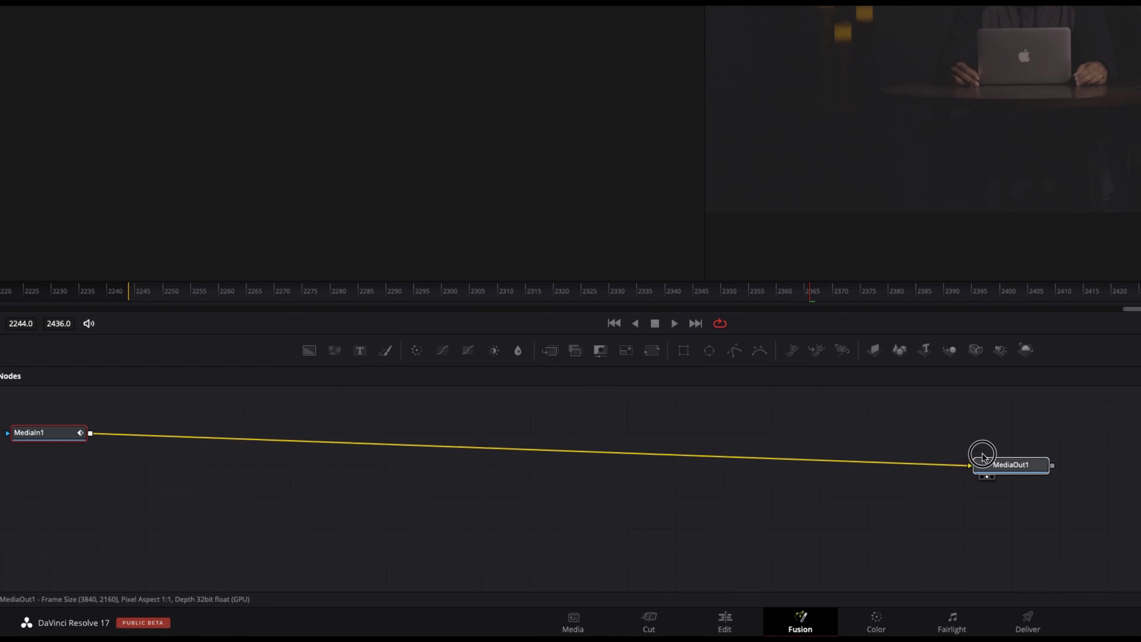
Move MediaIn1 toward the graph's centre, select it, and scrub to around frame 2404.
left_click(991, 443)
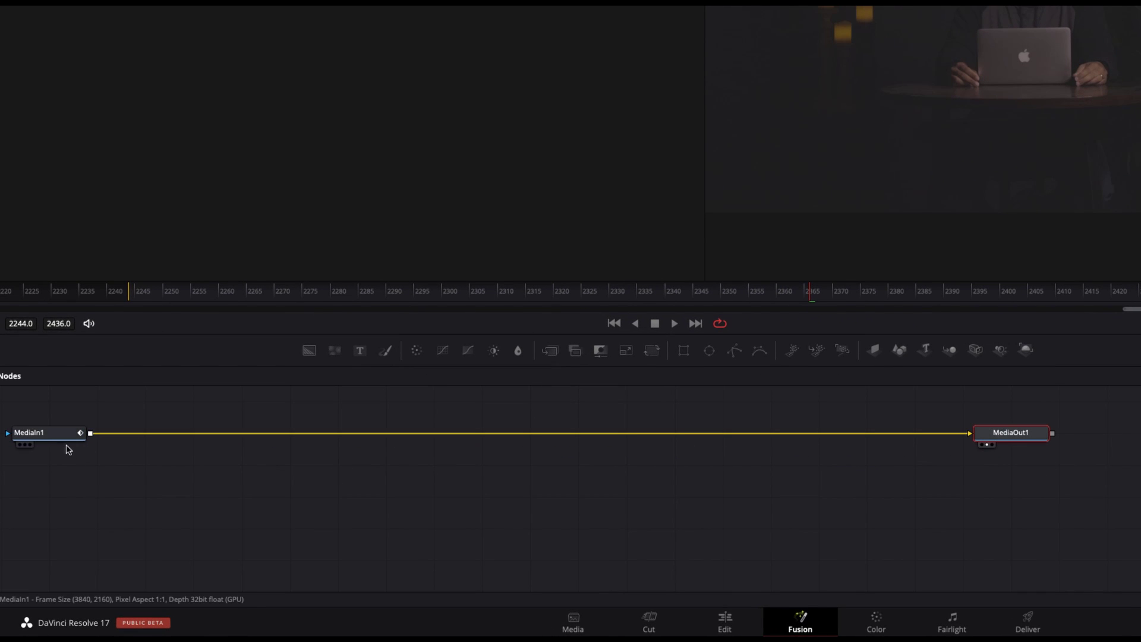
left_click_drag(46, 436, 608, 432)
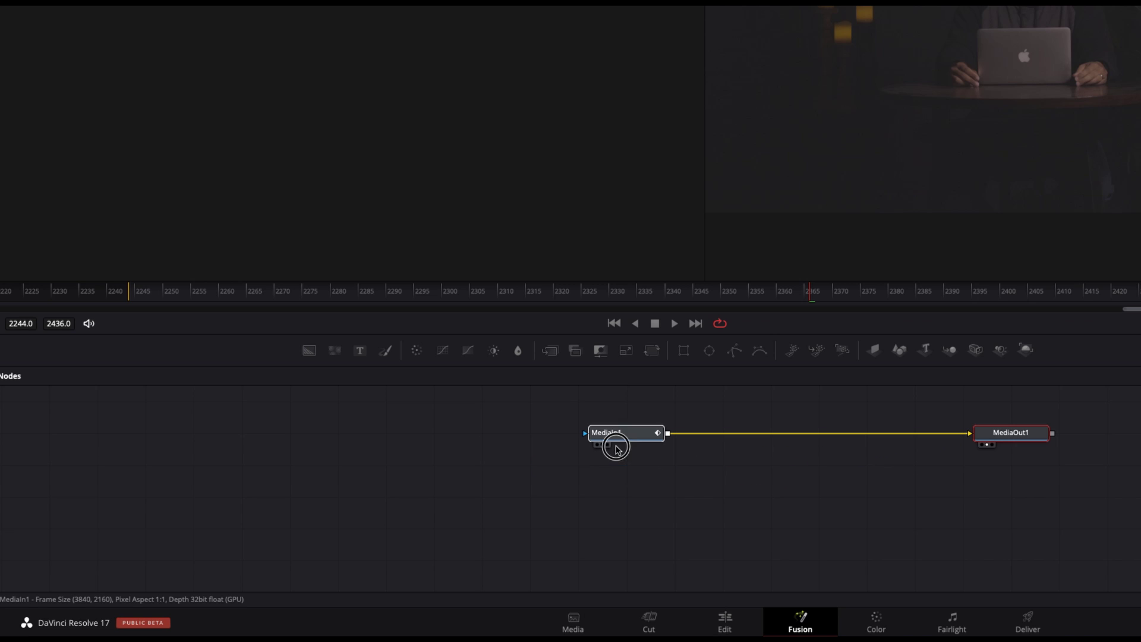
left_click(624, 444)
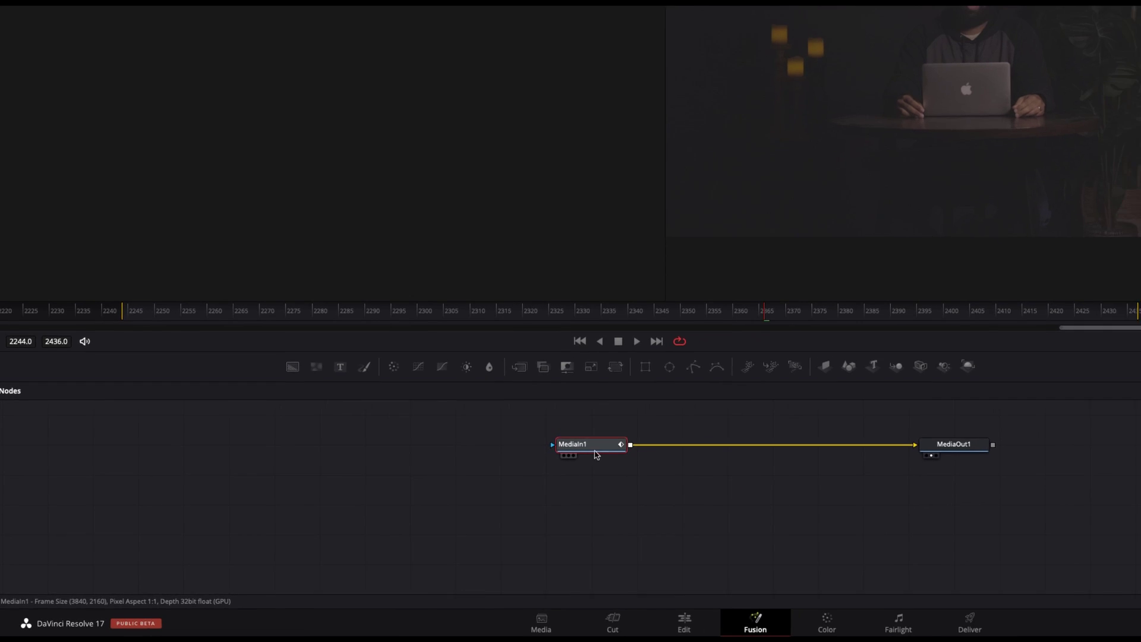
left_click(996, 295)
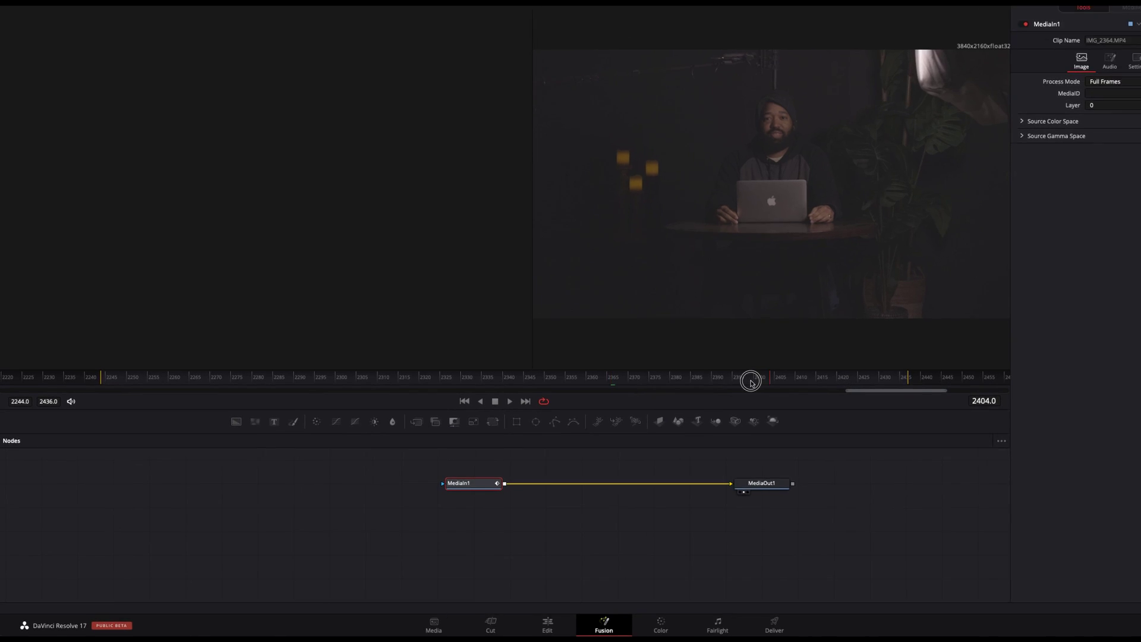
mouse_move(751, 381)
left_mouse_down()
mouse_move(683, 383)
mouse_move(753, 403)
left_mouse_up()
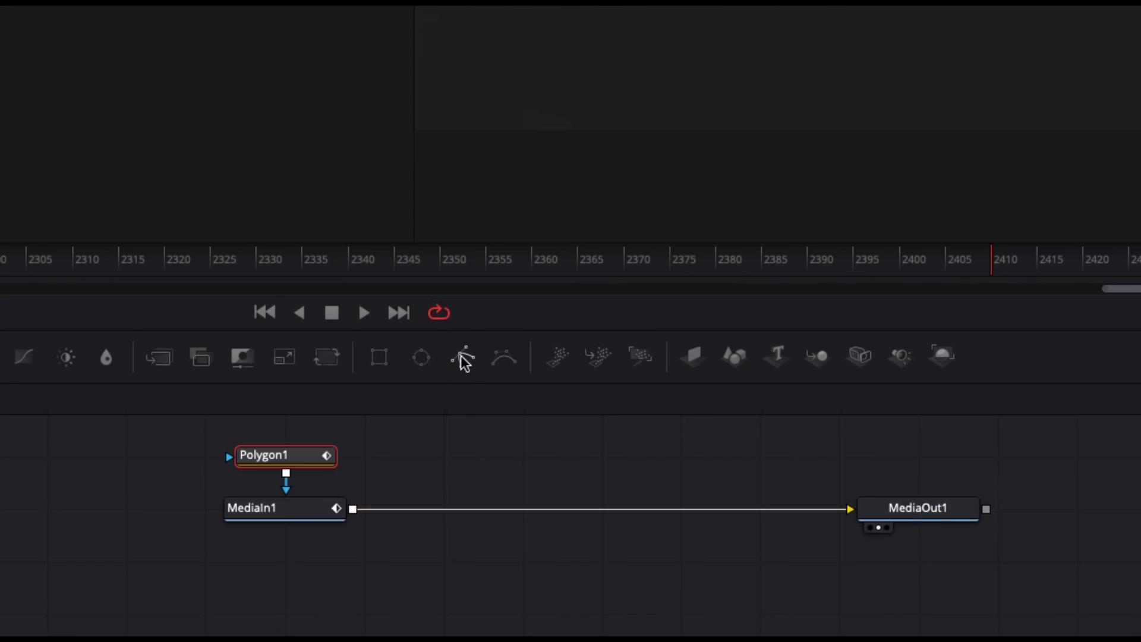
Add a Polygon mask to MediaIn1 in a single 25% viewer and close it around the right-edge strip.
left_click(463, 358)
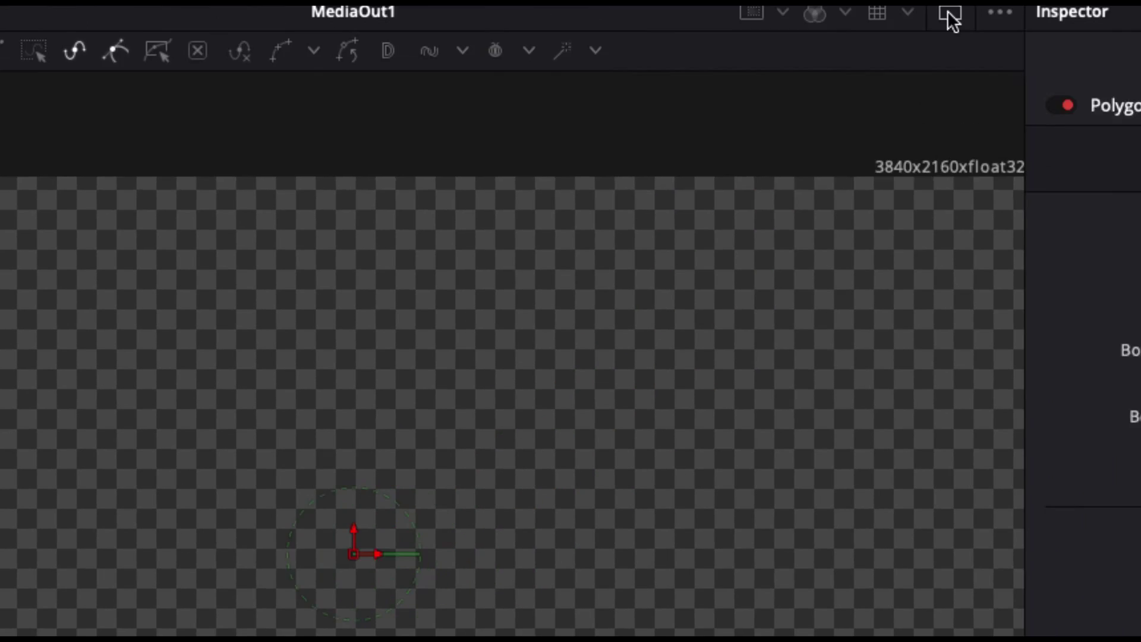
left_click(950, 19)
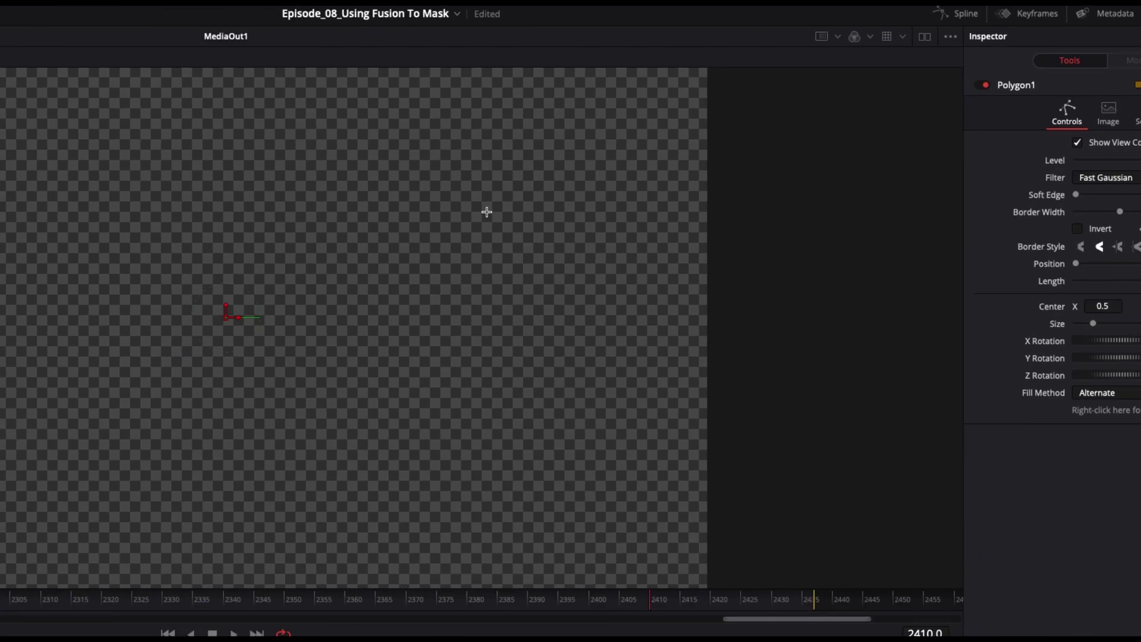
left_click(431, 231)
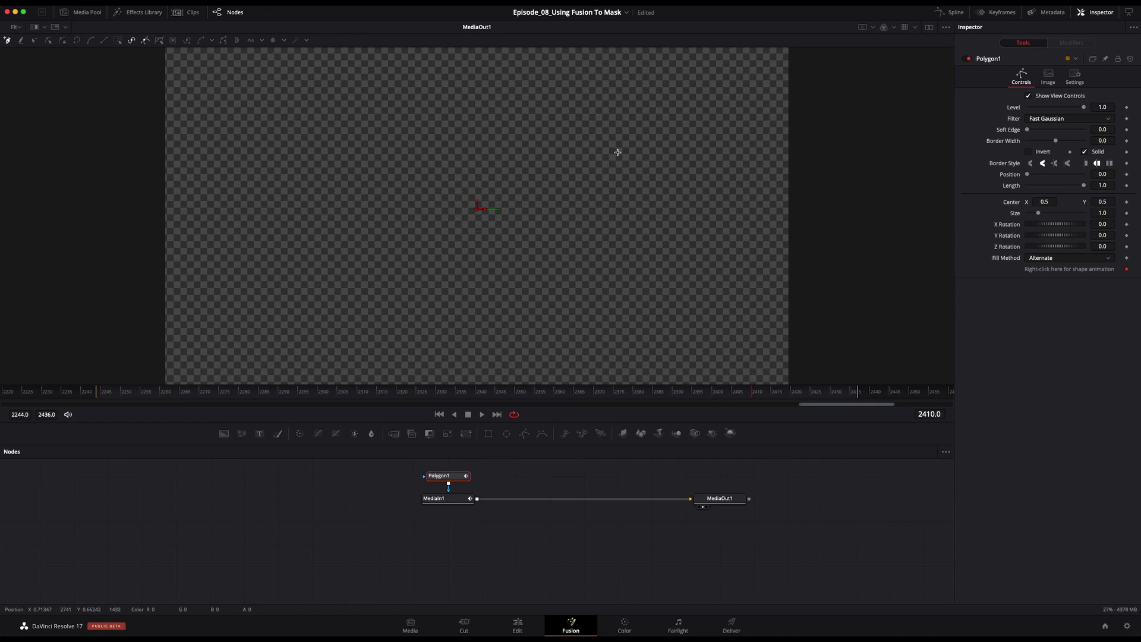
right_click(618, 153)
mouse_move(632, 159)
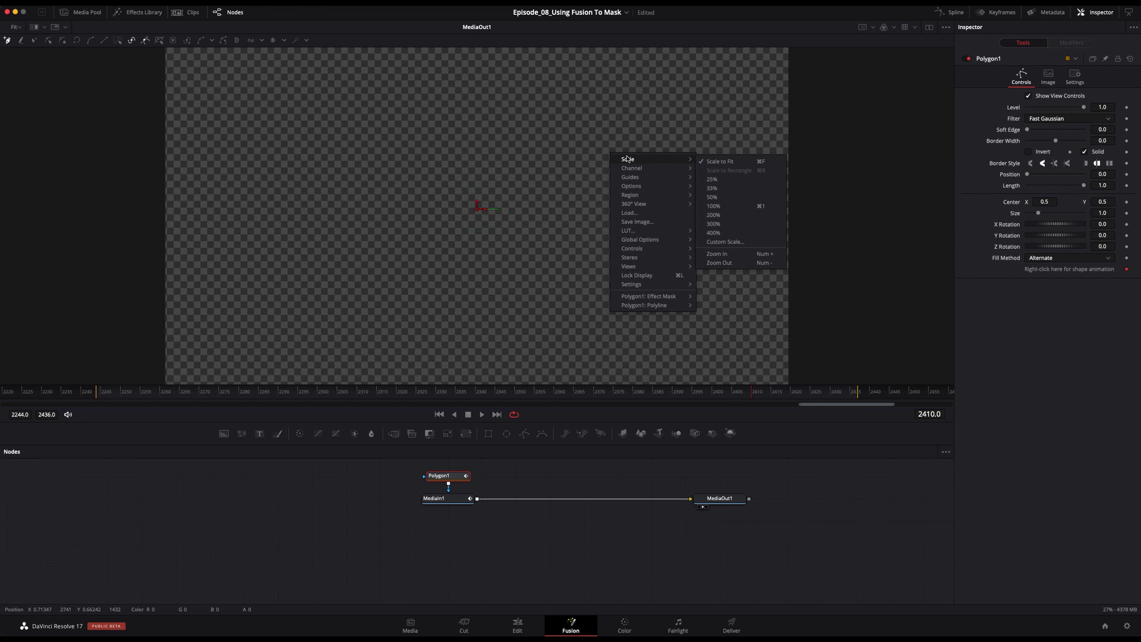
left_click(720, 178)
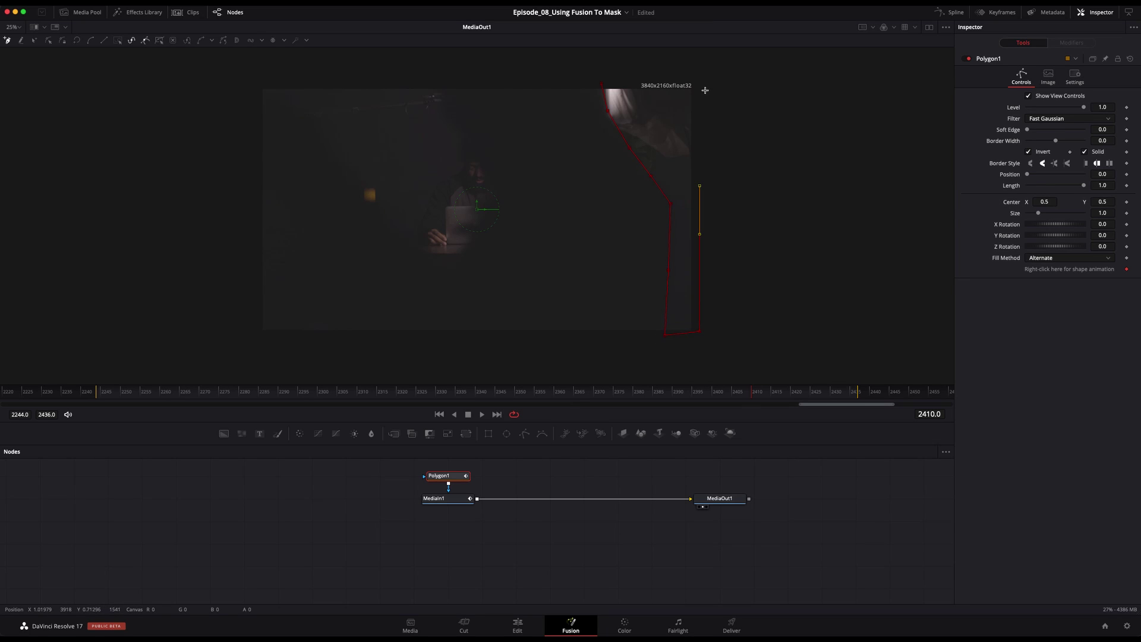
left_click(604, 86)
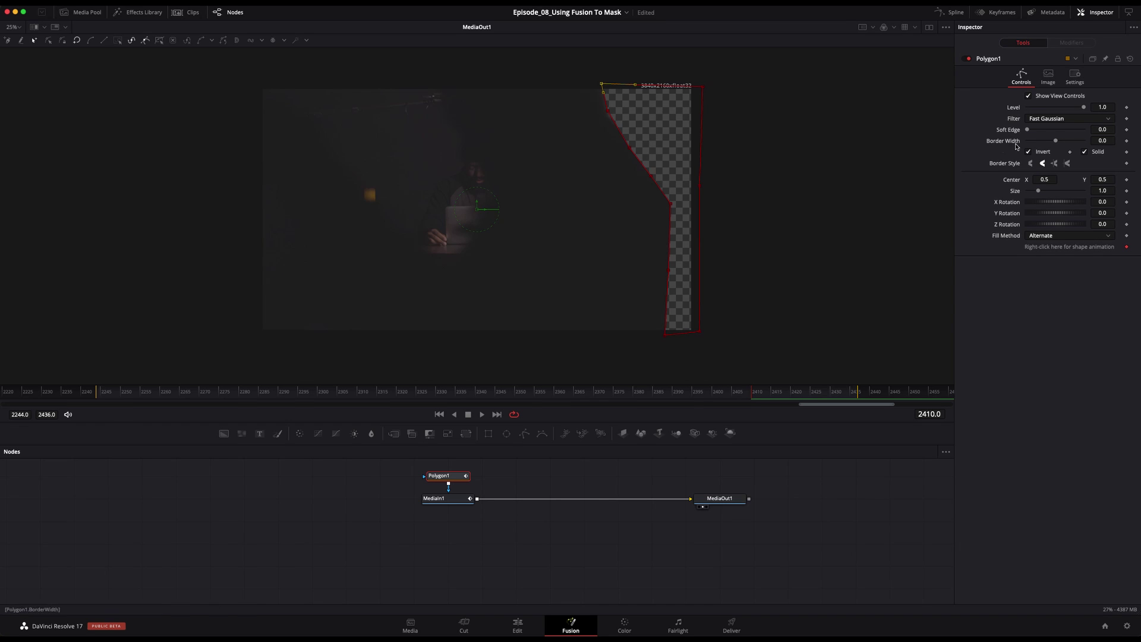
Set Polygon1's Soft Edge to about 0.0189, then step back to frame 2407.
left_click_drag(1027, 129, 981, 123)
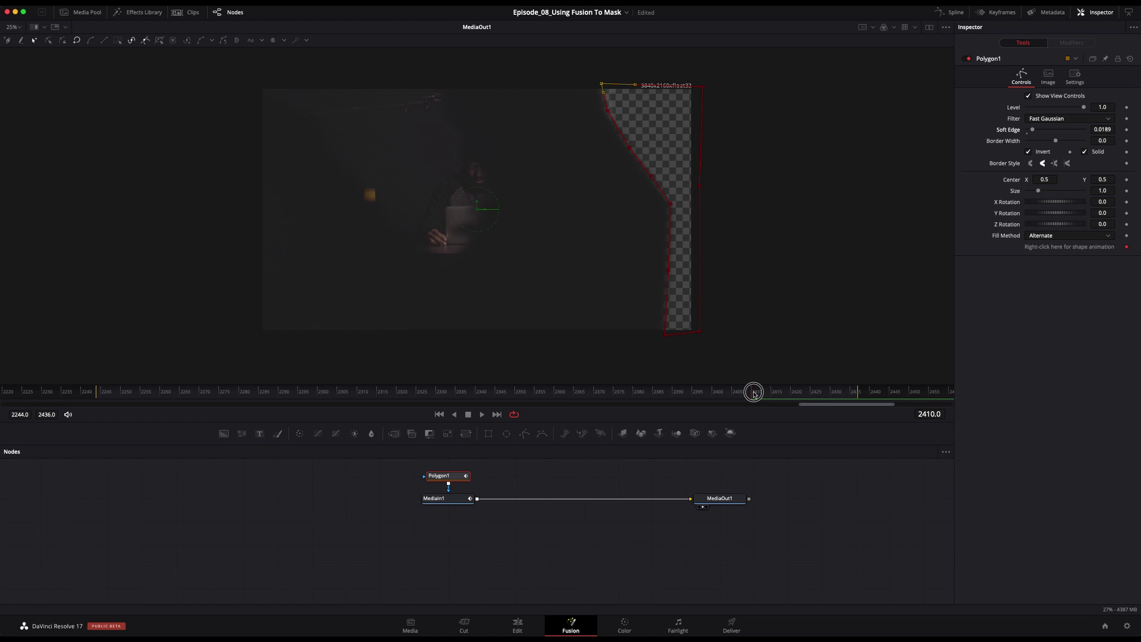
left_click_drag(754, 392, 743, 393)
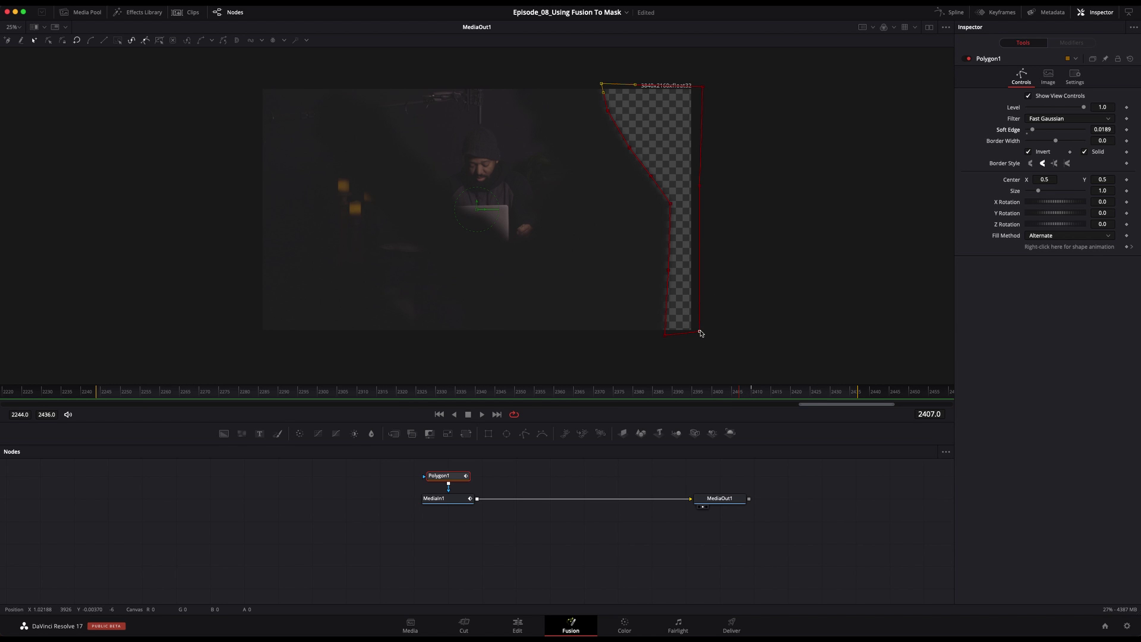
At frame 2407, push all the polygon points off the frame's right edge.
left_click_drag(700, 334, 759, 334)
left_click_drag(703, 87, 797, 79)
left_click_drag(603, 85, 721, 84)
left_click_drag(607, 110, 723, 156)
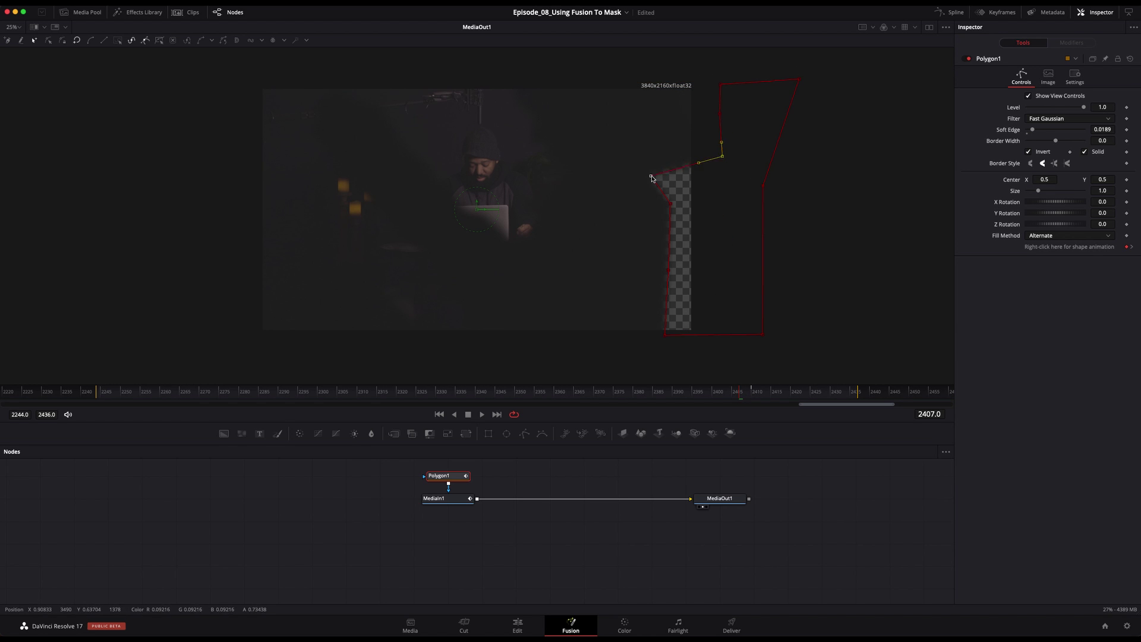
left_click_drag(652, 177, 725, 184)
left_click_drag(671, 204, 714, 220)
left_click_drag(668, 271, 714, 279)
left_click_drag(664, 335, 710, 337)
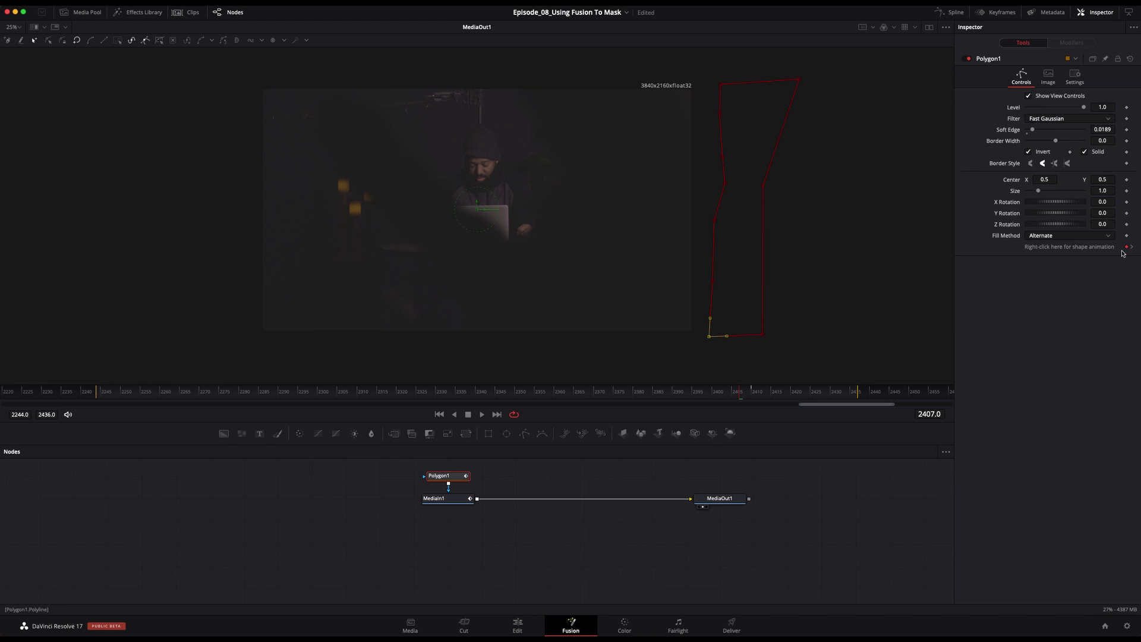
At frames 2409 and 2419, drag the mask's left points progressively leftward.
left_click_drag(741, 395, 768, 397)
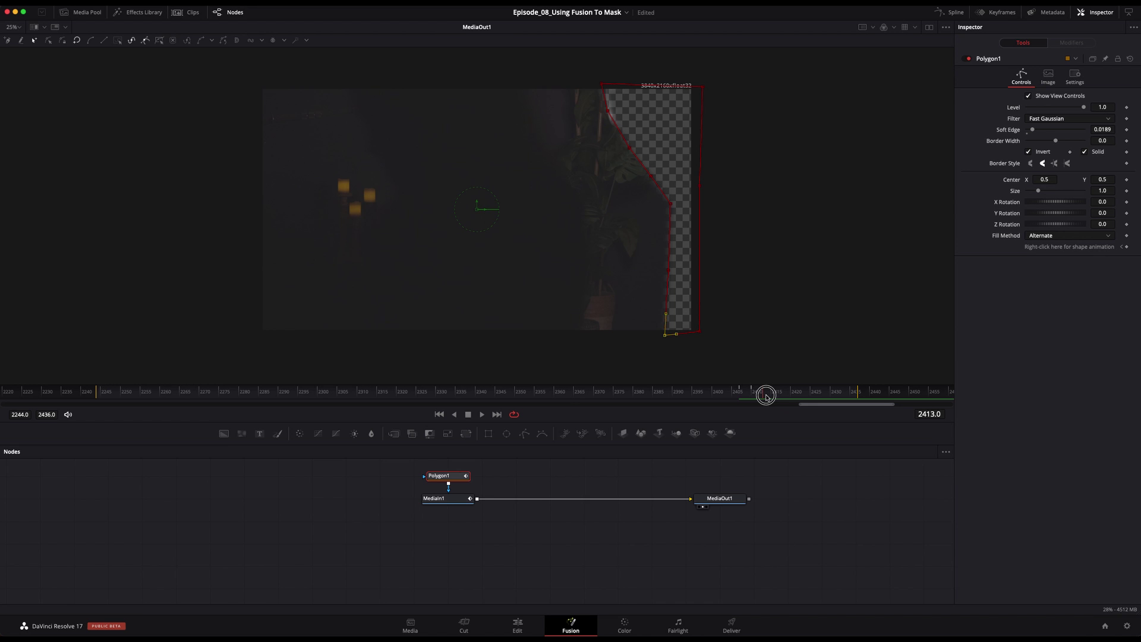
left_click_drag(618, 142, 581, 343)
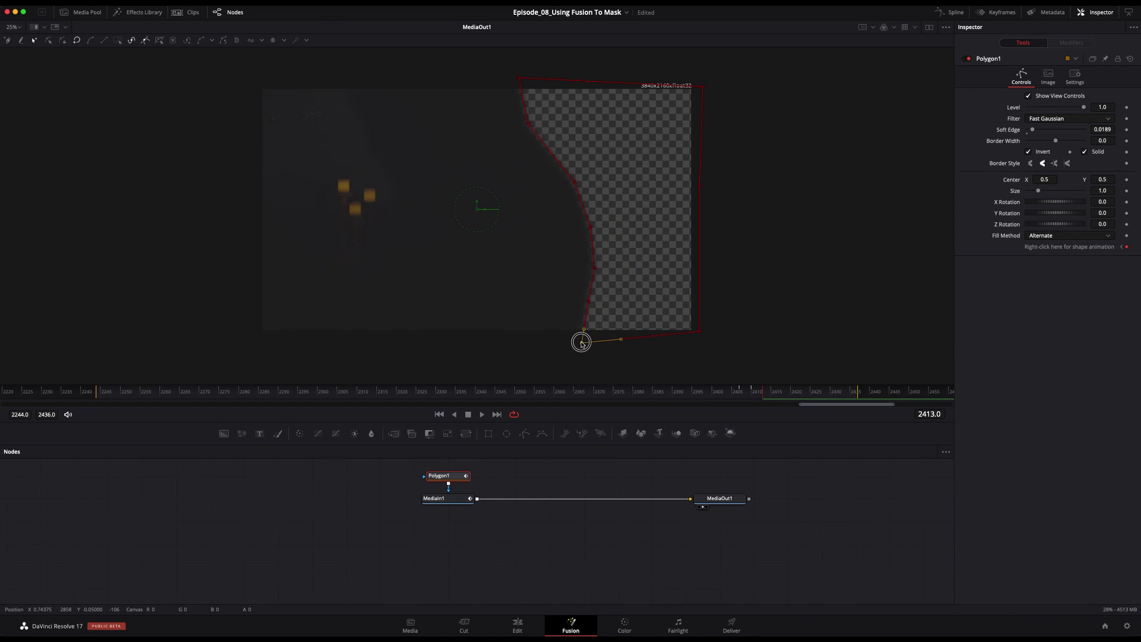
left_click_drag(781, 390, 787, 390)
left_click_drag(519, 77, 392, 78)
left_click_drag(528, 123, 394, 129)
left_click_drag(574, 179, 449, 191)
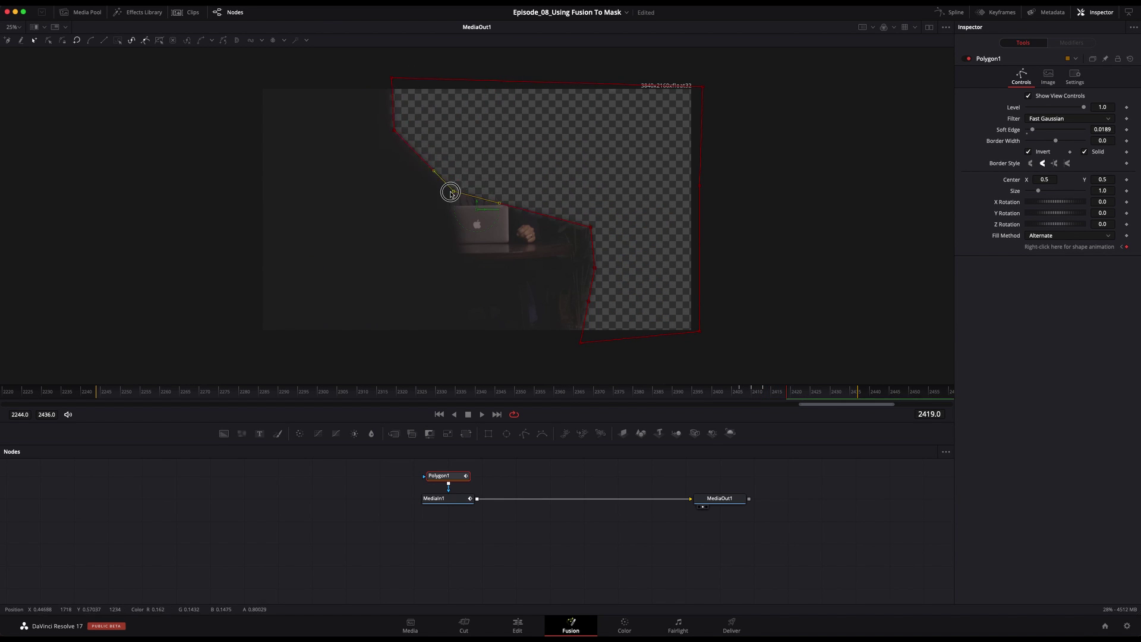
left_click_drag(591, 226, 459, 230)
left_click_drag(595, 268, 466, 280)
At frame 2423, drag the mask's left points further across the frame.
left_click_drag(582, 342, 475, 338)
left_click(802, 392)
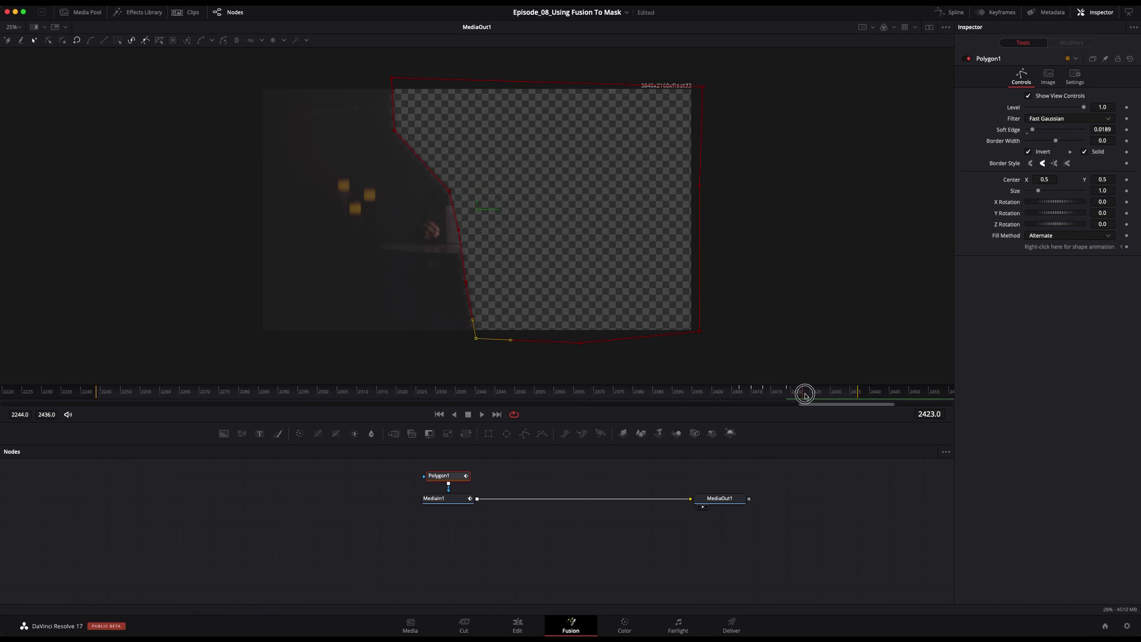
left_click_drag(394, 130, 294, 140)
left_click_drag(391, 78, 286, 79)
left_click_drag(448, 190, 350, 212)
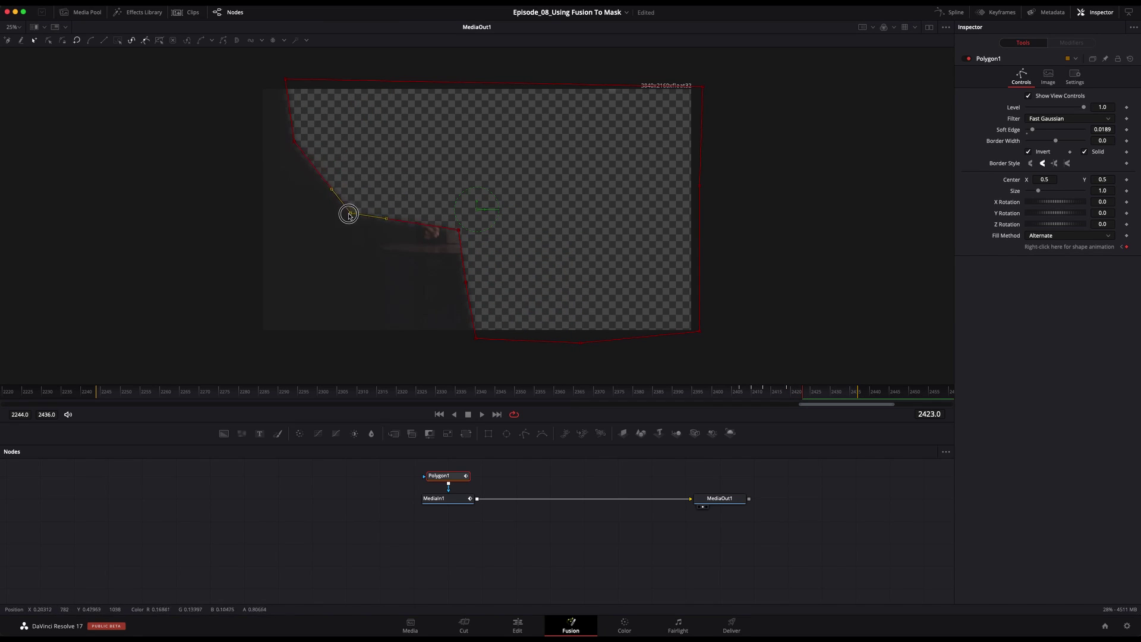
left_click_drag(458, 229, 365, 263)
left_click_drag(466, 280, 374, 336)
At frame 2426, drag the left points to the frame edge so the mask covers everything.
left_click(816, 393)
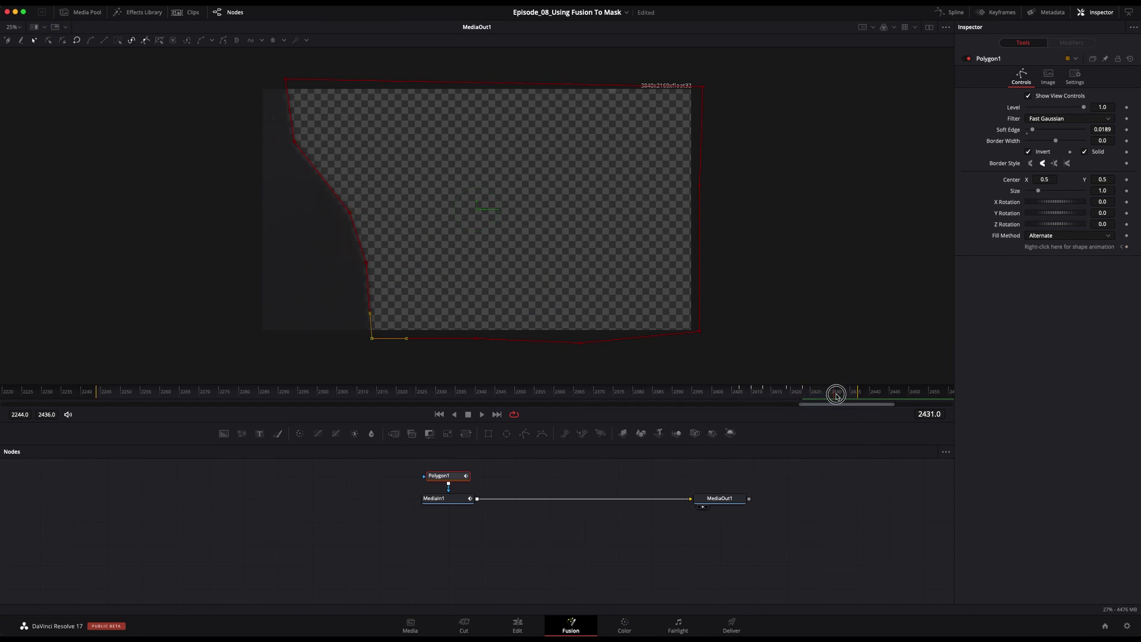
left_click(810, 394)
left_click_drag(294, 140, 248, 142)
left_click_drag(286, 79, 247, 77)
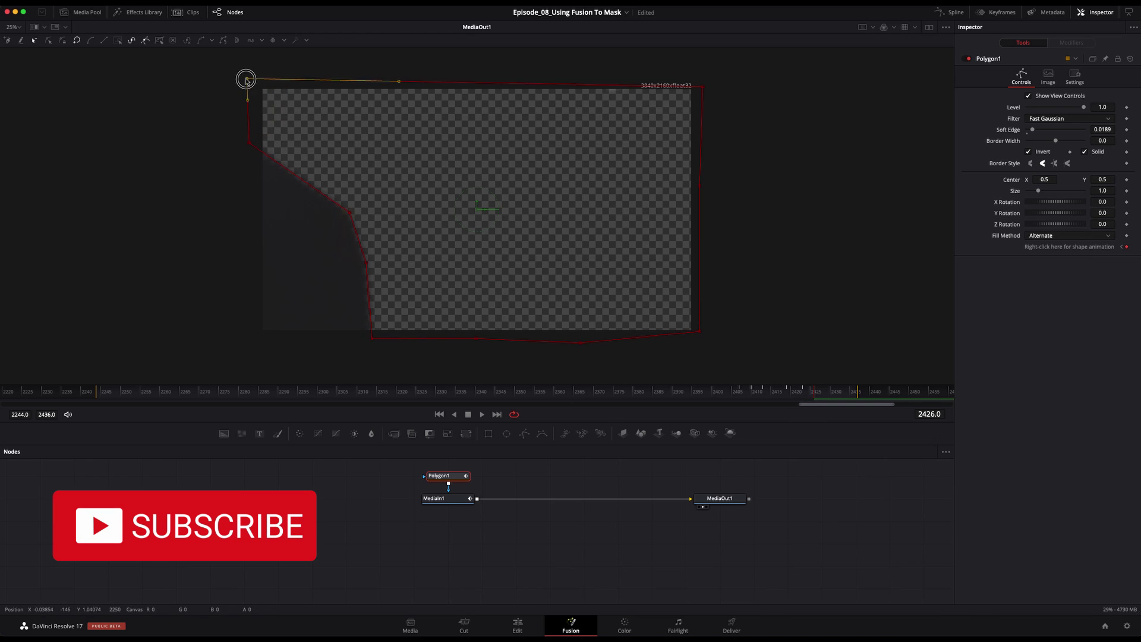
left_click_drag(350, 212, 247, 234)
left_click_drag(366, 263, 249, 268)
left_click_drag(372, 338, 251, 347)
Scrub back to review the animated mask, then return to the Edit page.
left_click_drag(791, 393, 818, 404)
left_click(340, 185)
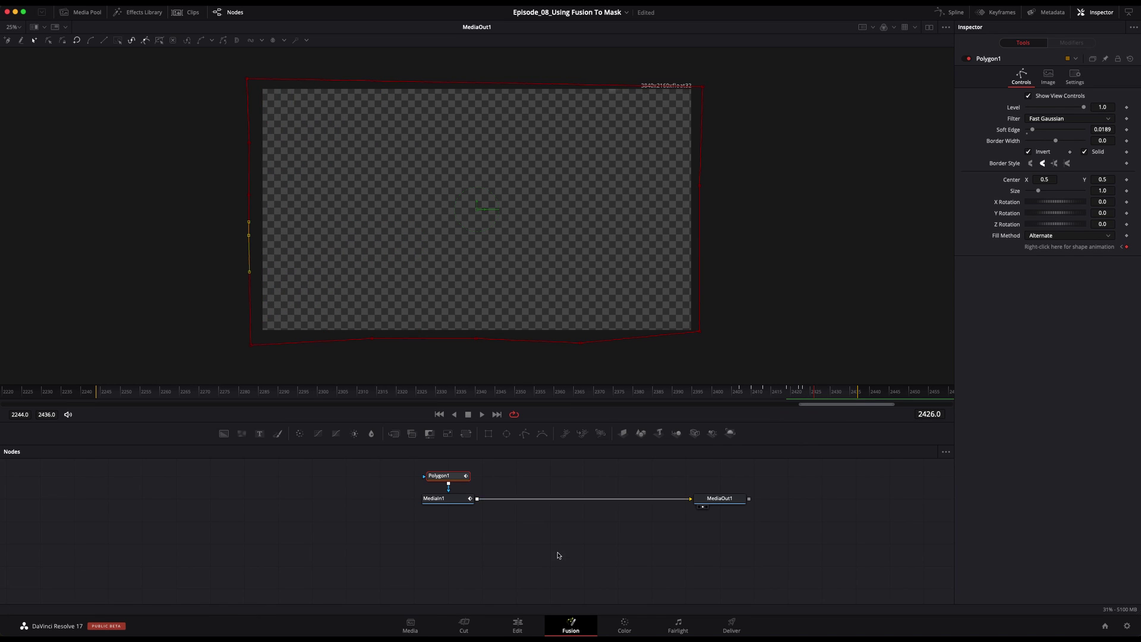
left_click(518, 623)
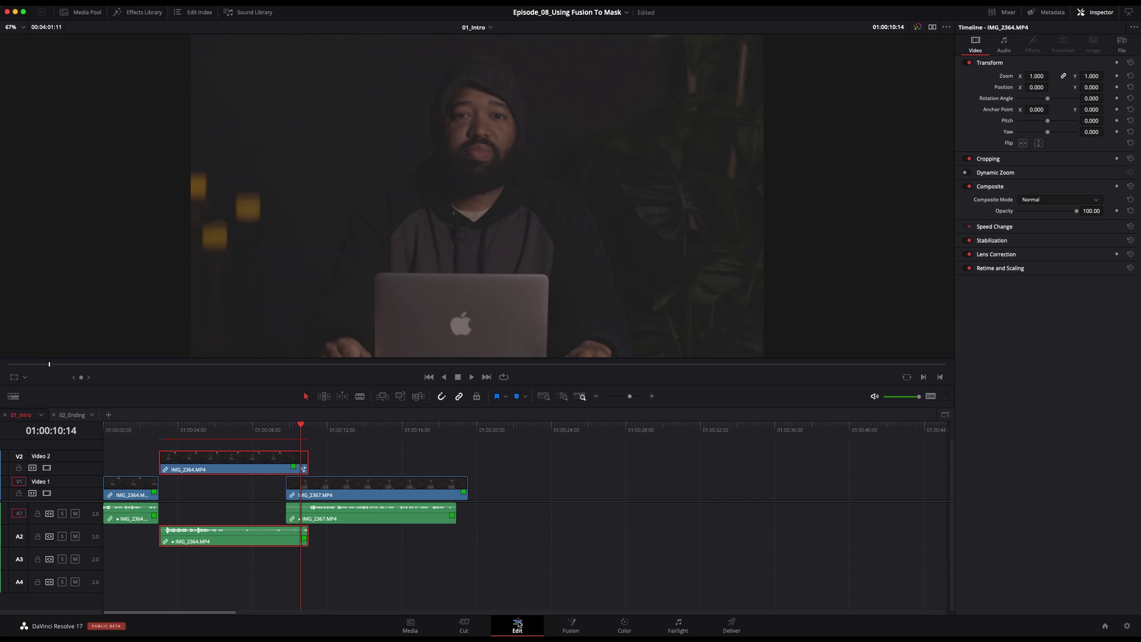
Play the 01_Intro timeline from about 01:00:09 to preview the masked IMG_2364 wipe.
left_click(275, 430)
key("space")
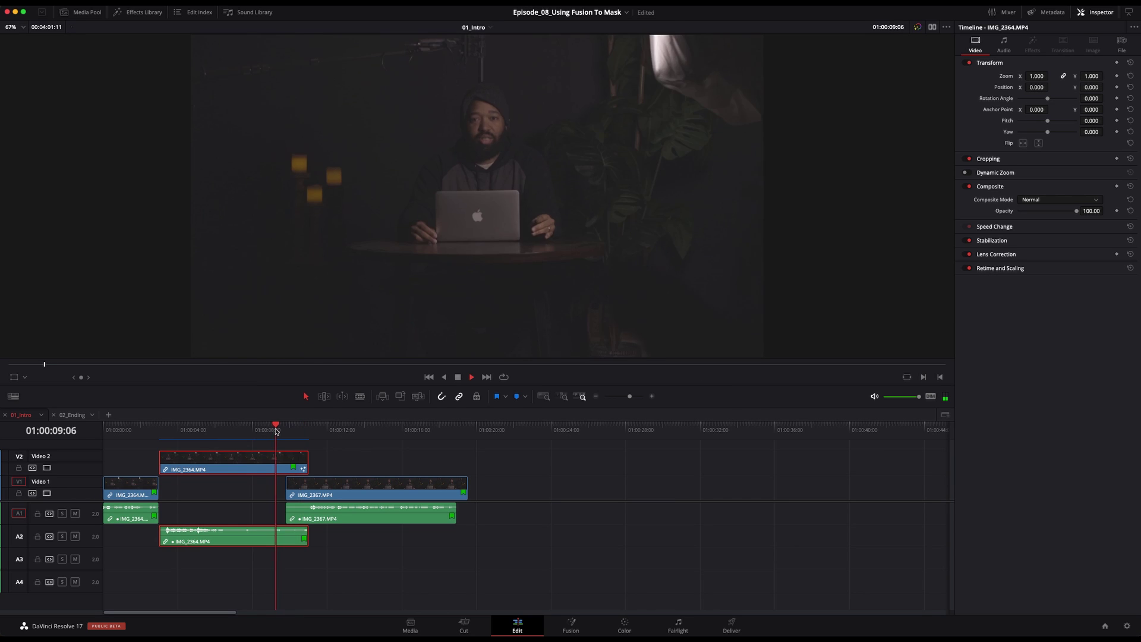